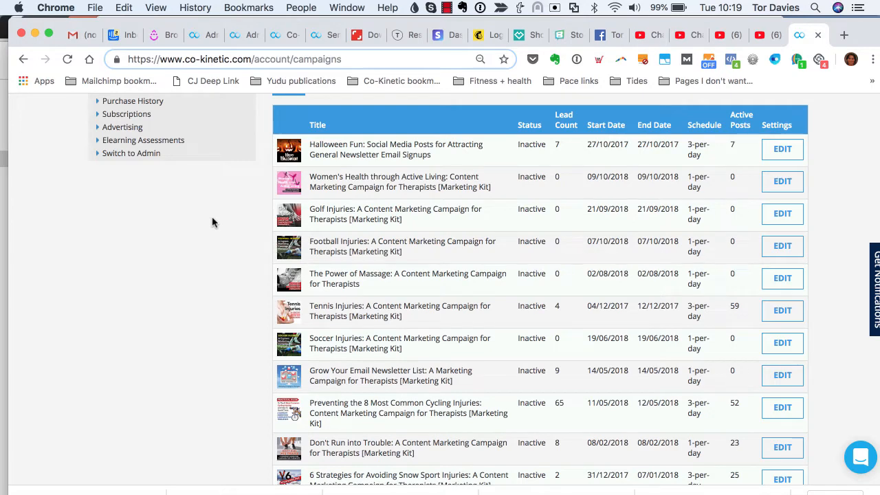
- Find the Women's Health through Active Living row in View Campaigns and open it for editing
scroll(213, 222, "up", 3)
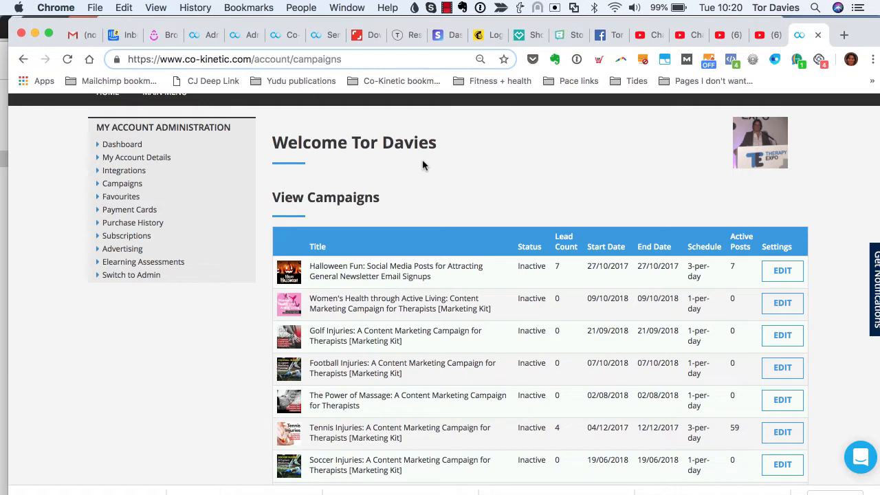
scroll(650, 193, "down", 3)
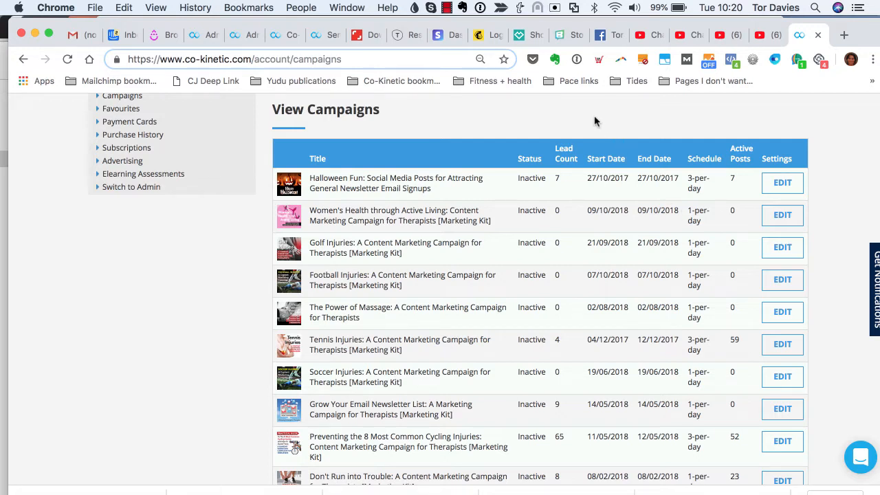
scroll(595, 118, "down", 2)
scroll(595, 120, "up", 4)
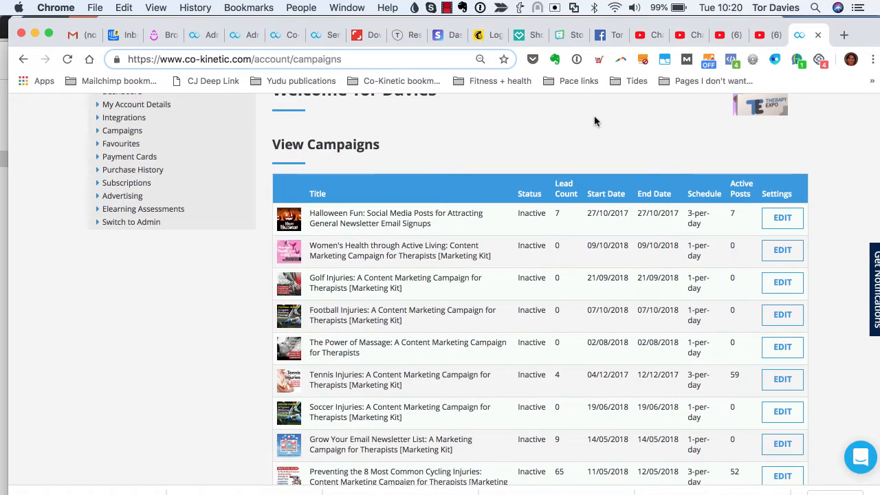
left_click(783, 255)
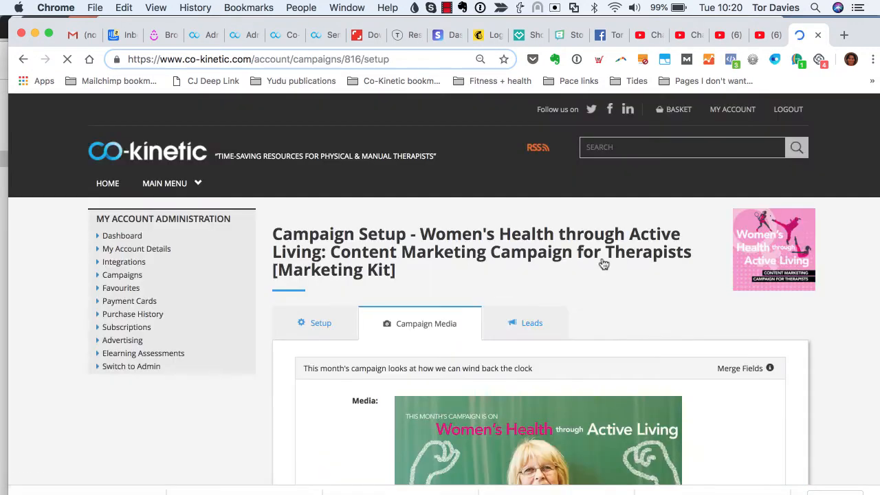
scroll(481, 280, "down", 2)
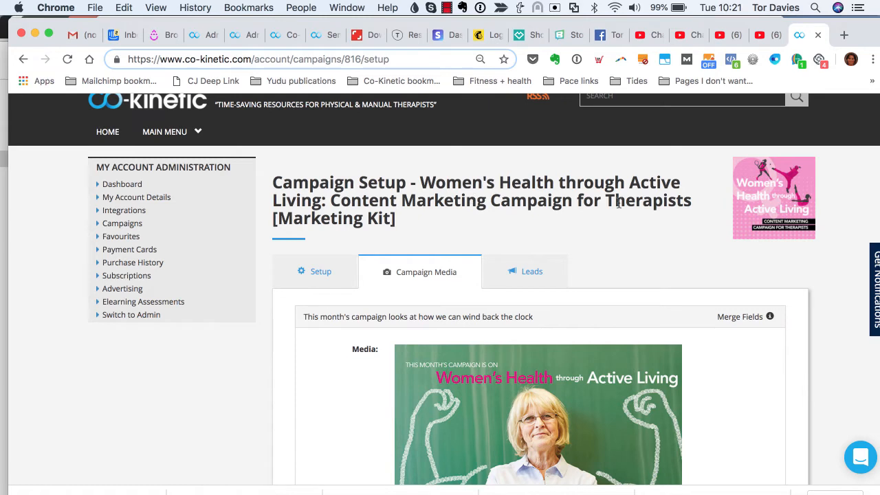
scroll(618, 202, "down", 3)
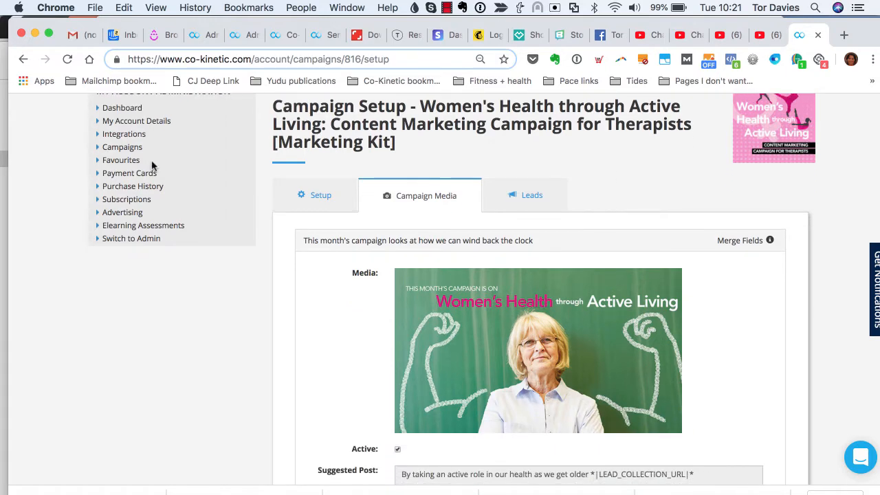
scroll(337, 293, "up", 2)
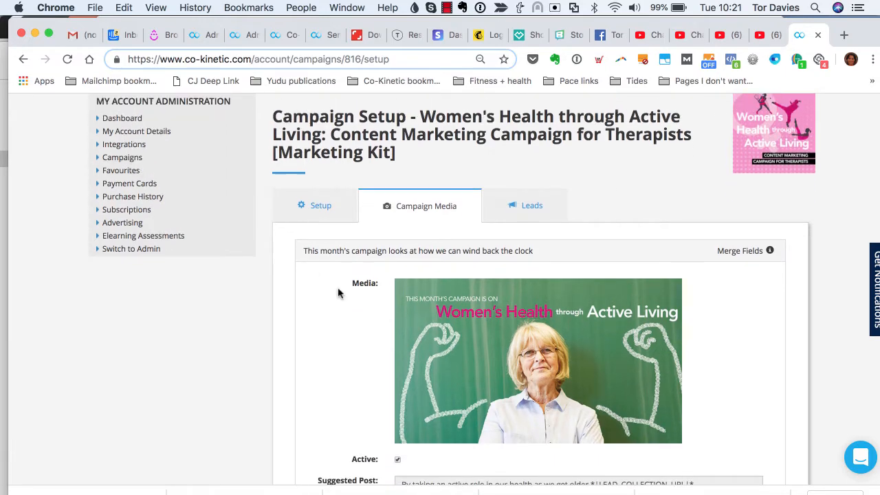
scroll(338, 294, "down", 4)
scroll(337, 294, "down", 1)
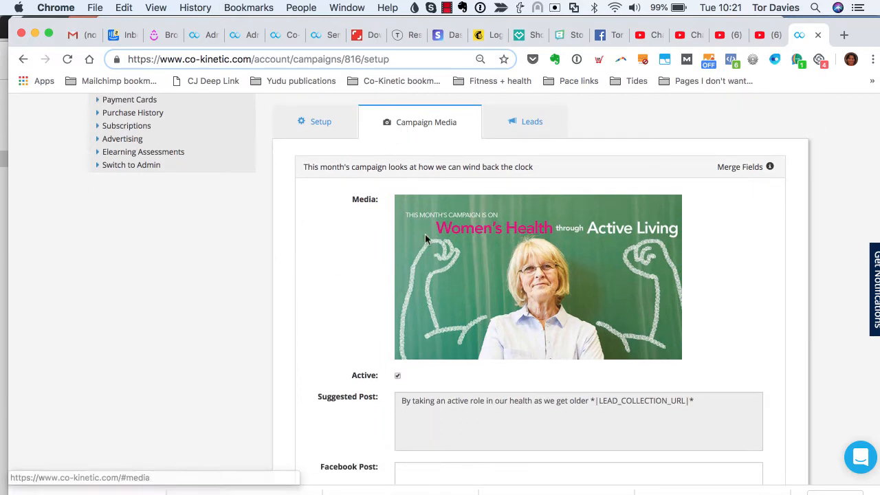
scroll(425, 238, "down", 1)
scroll(425, 239, "down", 1)
scroll(425, 238, "up", 1)
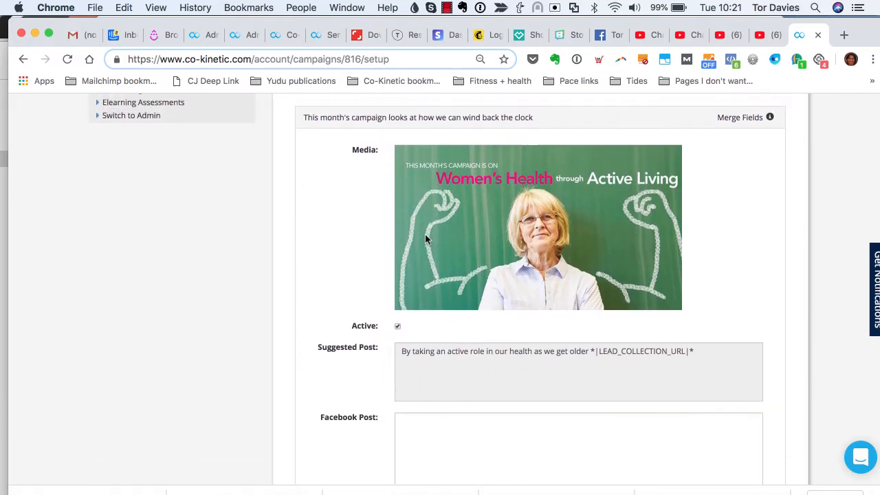
mouse_move(458, 364)
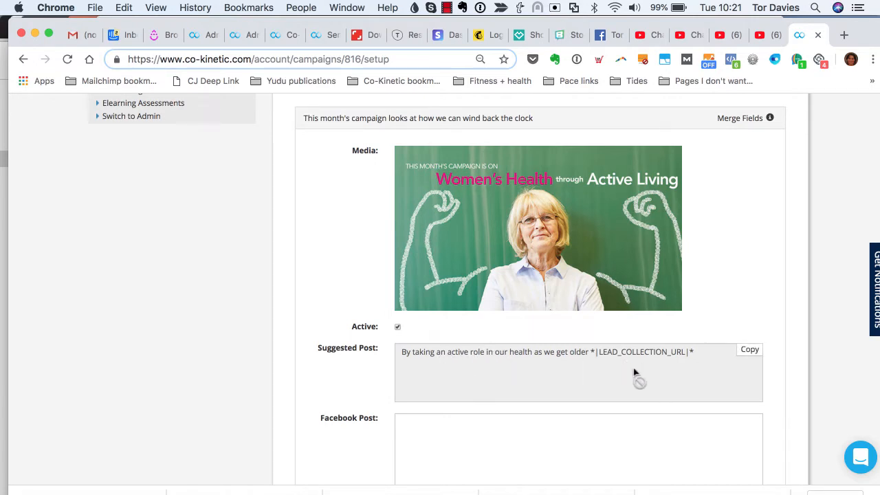
scroll(576, 416, "down", 4)
scroll(576, 411, "down", 3)
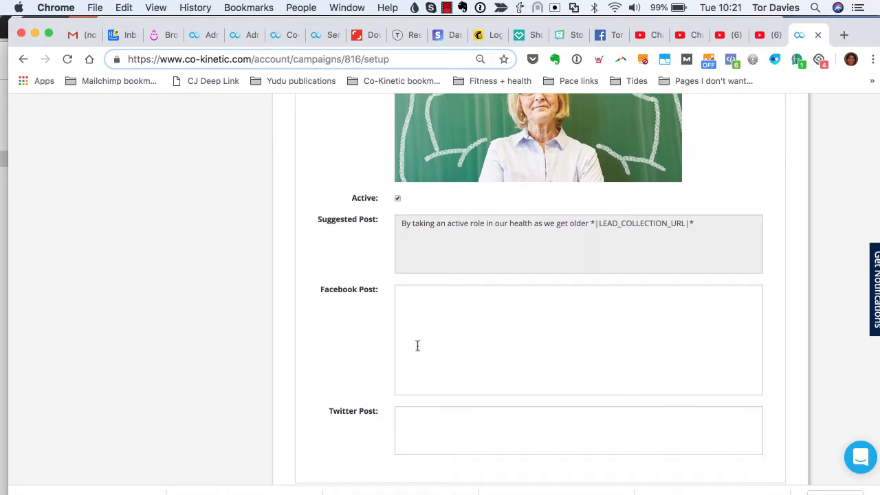
scroll(479, 379, "up", 1)
scroll(480, 379, "up", 5)
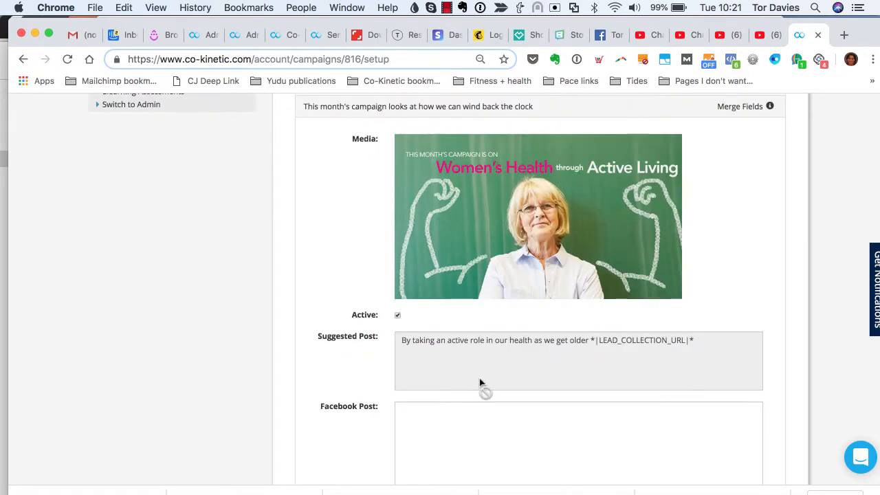
mouse_move(734, 360)
left_click(514, 418)
scroll(515, 419, "down", 3)
left_click(504, 426)
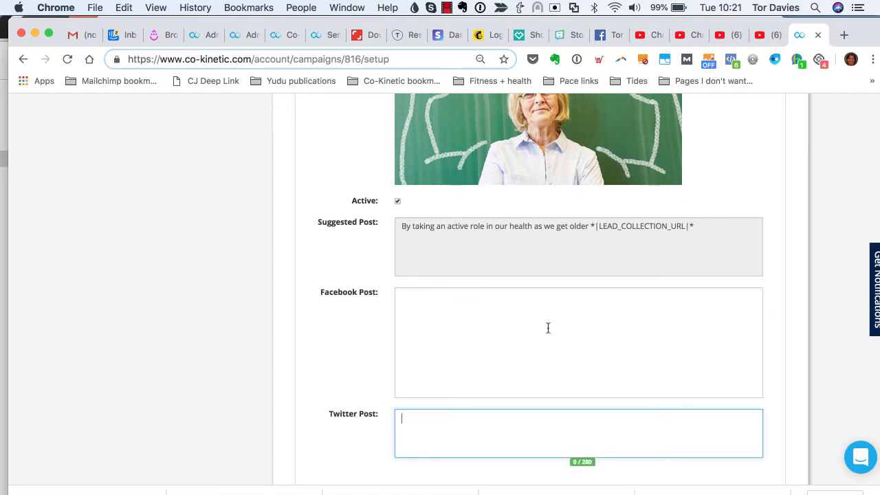
scroll(547, 328, "up", 2)
scroll(547, 328, "up", 1)
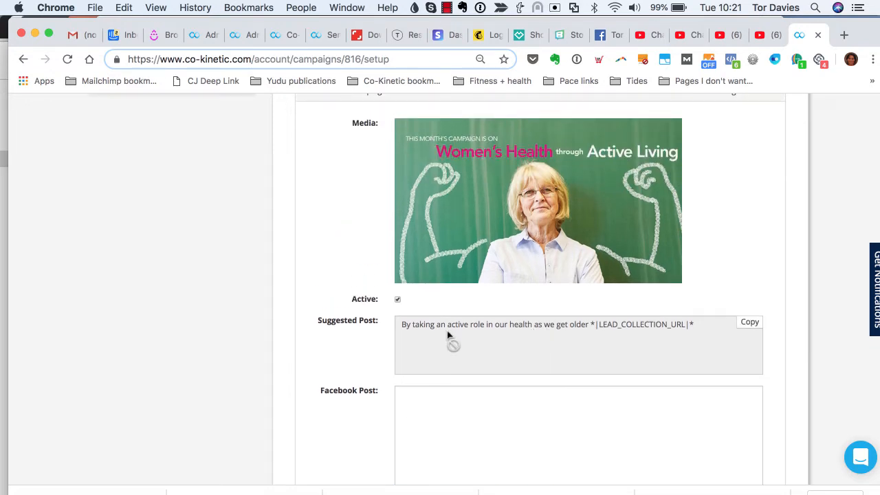
left_click(397, 300)
scroll(466, 311, "up", 2)
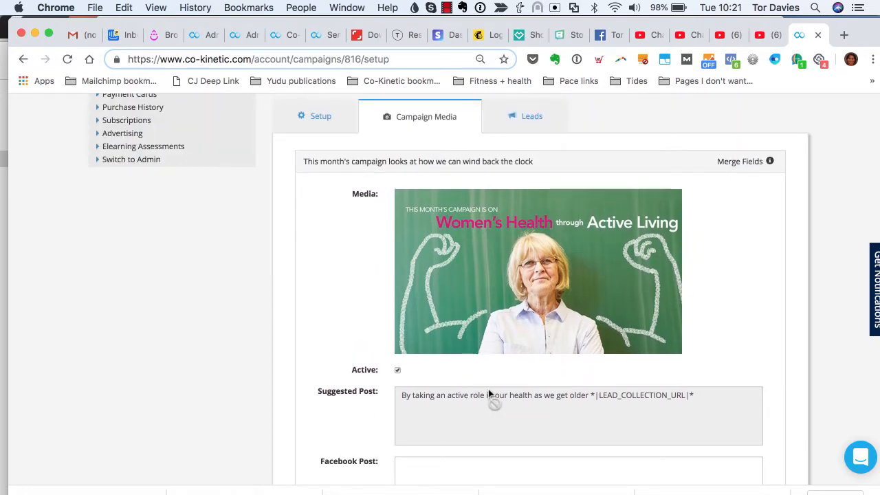
mouse_move(481, 399)
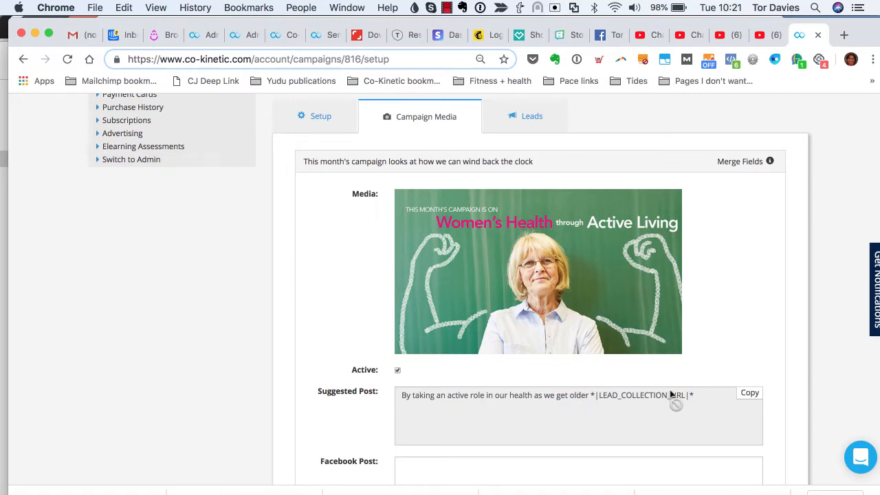
scroll(723, 347, "down", 4)
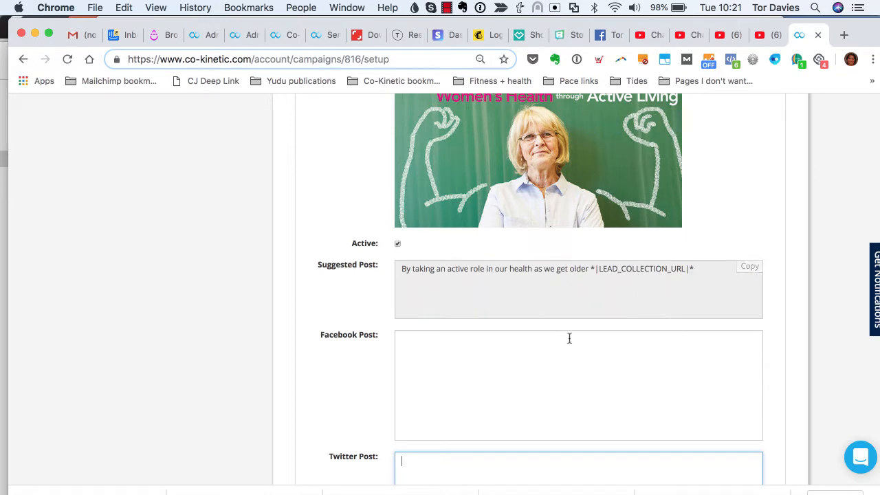
scroll(489, 369, "down", 1)
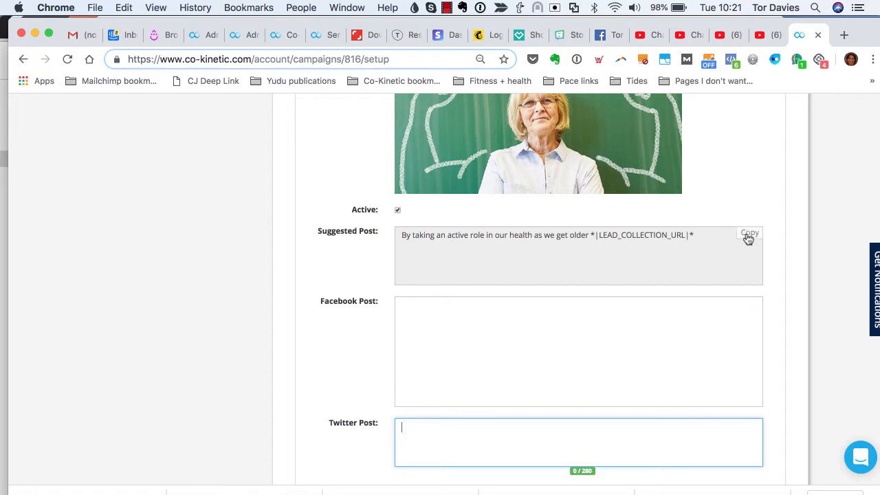
- Copy the suggested post text into both the Facebook Post and Twitter Post fields
left_click(683, 324)
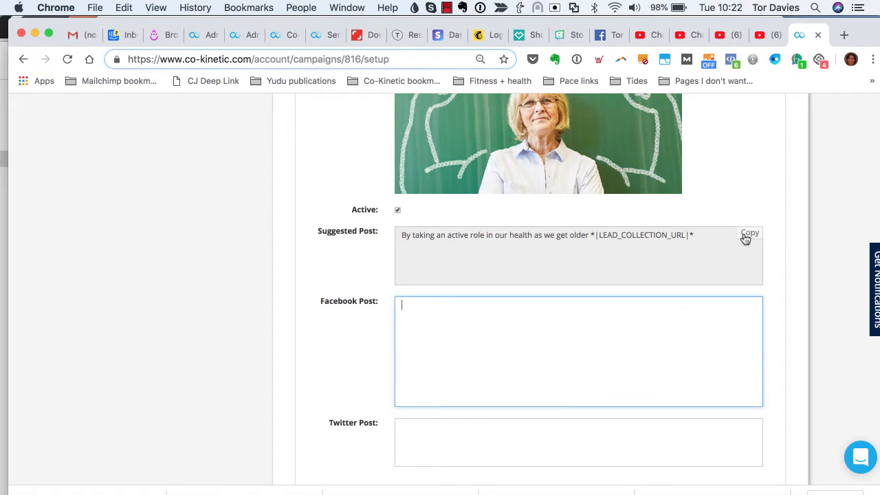
left_click(748, 234)
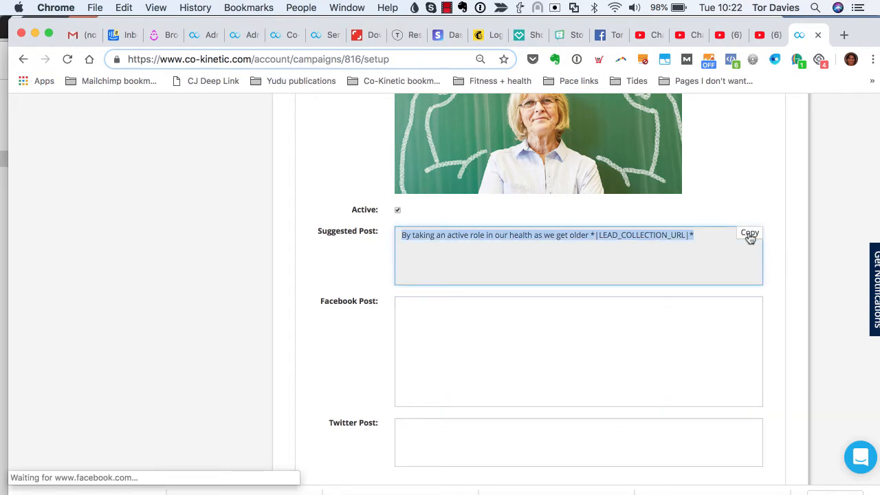
left_click(606, 319)
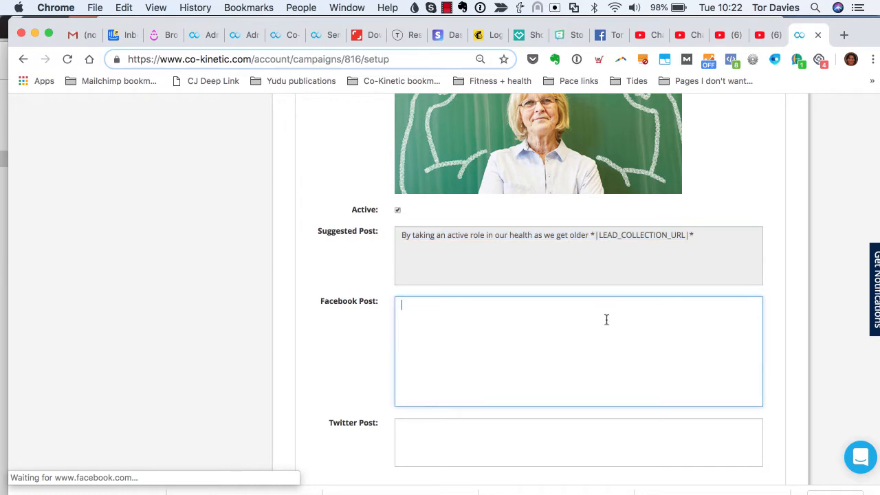
key("cmd+v")
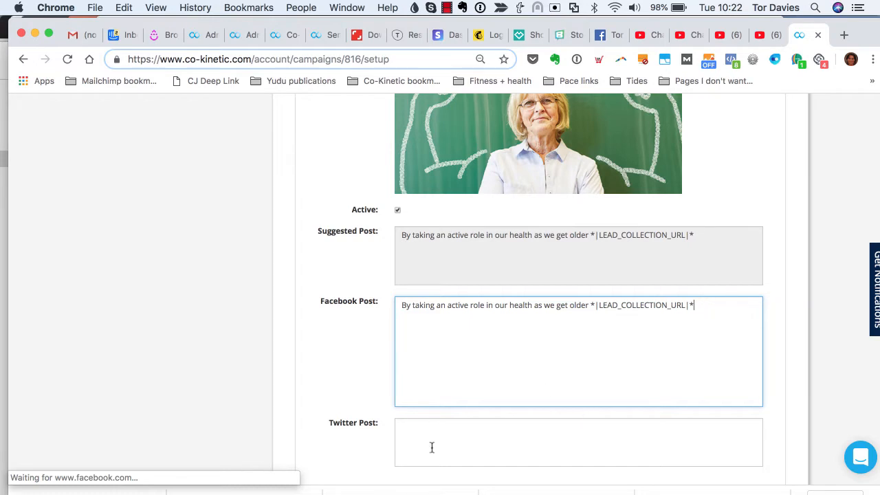
left_click(413, 433)
key("cmd+v")
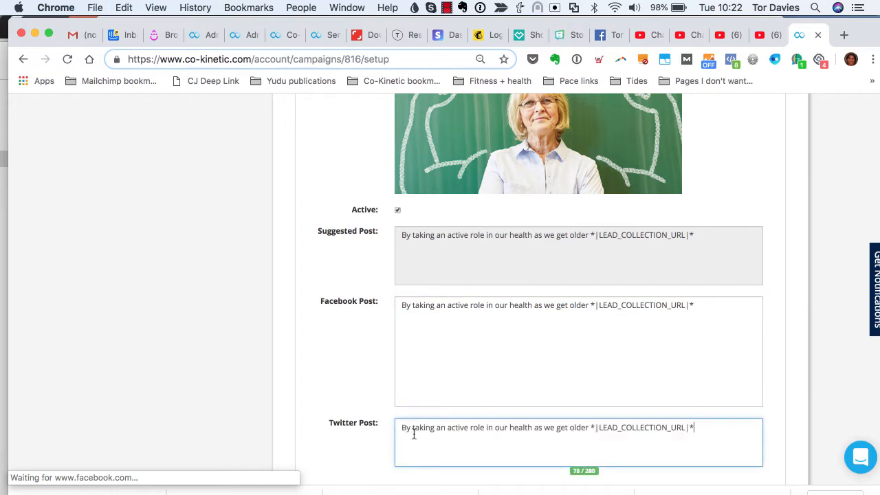
- Delete the stray characters after the Facebook post text and highlight the *|LEAD_COLLECTION_URL|* tag
left_click(519, 309)
type("hkghgkjhgkjhgkjhg")
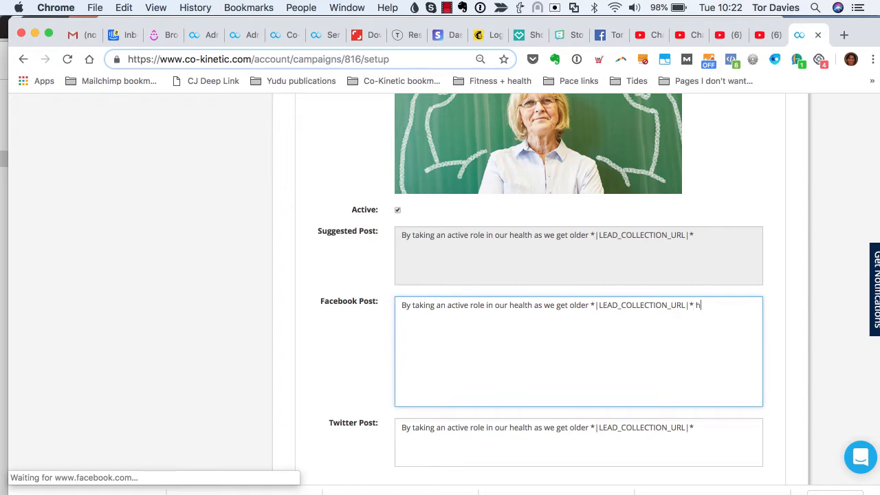
key("BackSpace")
key("BackSpace")
key("BackSpace")
key("BackSpace")
key("BackSpace")
key("BackSpace")
key("BackSpace")
key("BackSpace")
key("BackSpace")
key("BackSpace")
key("BackSpace")
key("BackSpace")
key("BackSpace")
key("BackSpace")
key("BackSpace")
key("BackSpace")
key("BackSpace")
left_click_drag(694, 305, 591, 305)
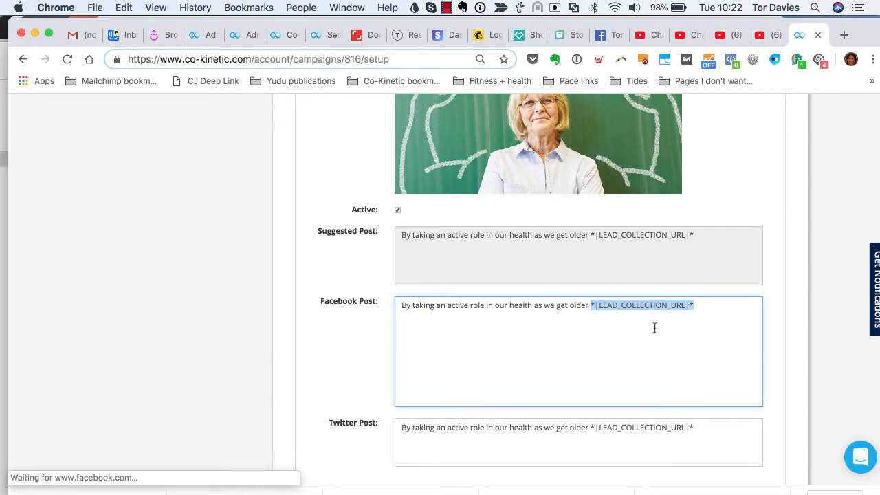
- Highlight the LEAD_COLLECTION_URL merge tag in the Facebook Post box
left_click(709, 304)
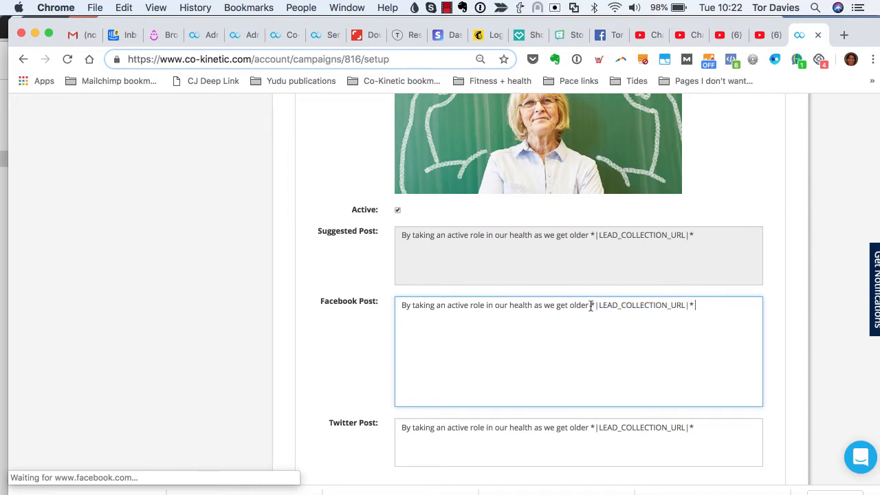
left_click_drag(591, 305, 627, 239)
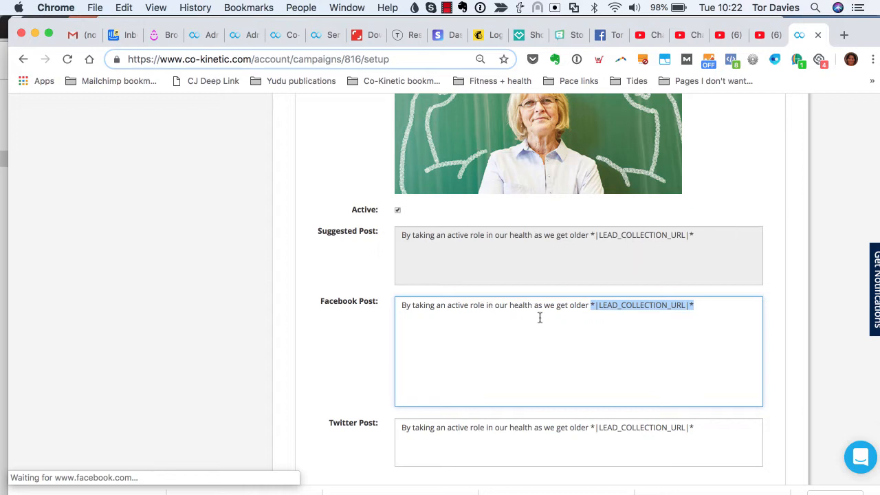
scroll(544, 325, "down", 2)
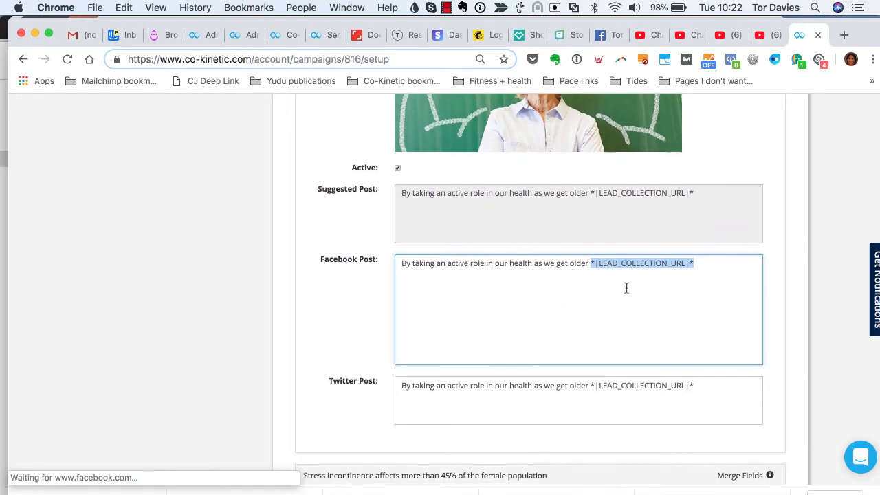
left_click(705, 266)
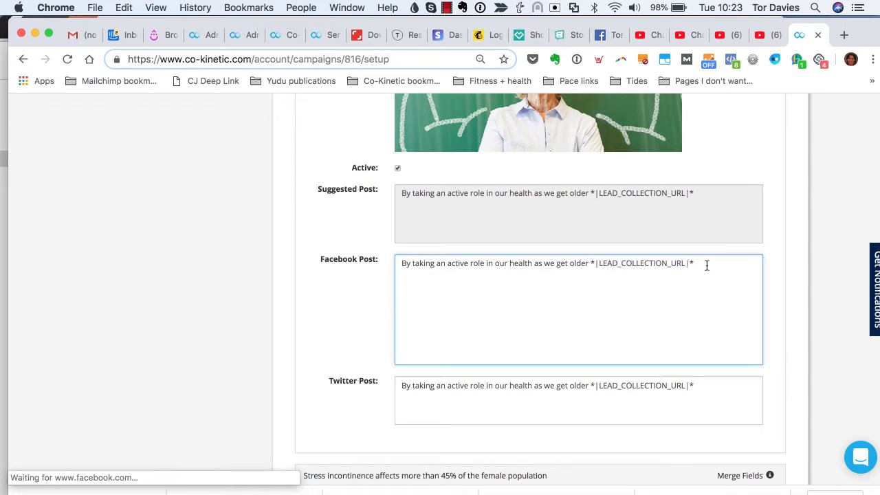
left_click_drag(706, 265, 593, 265)
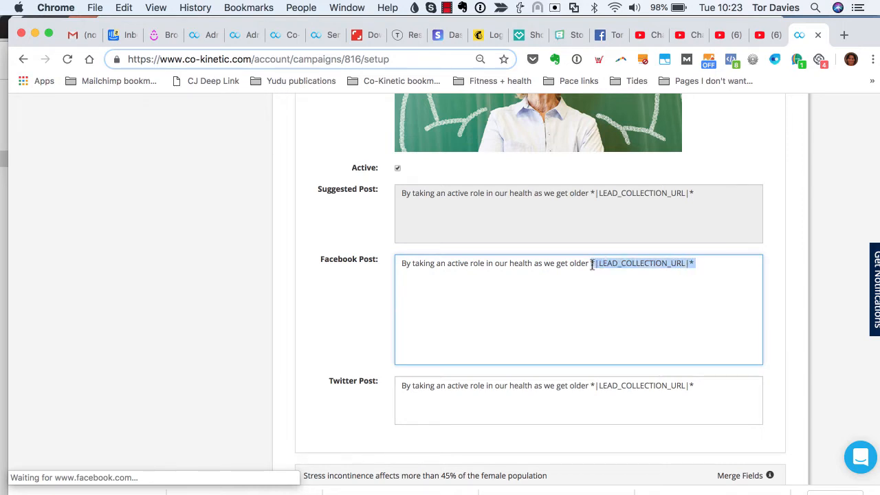
- Bring up the Merge Field Cheat Sheet from the Merge Fields info icon
scroll(644, 333, "up", 5)
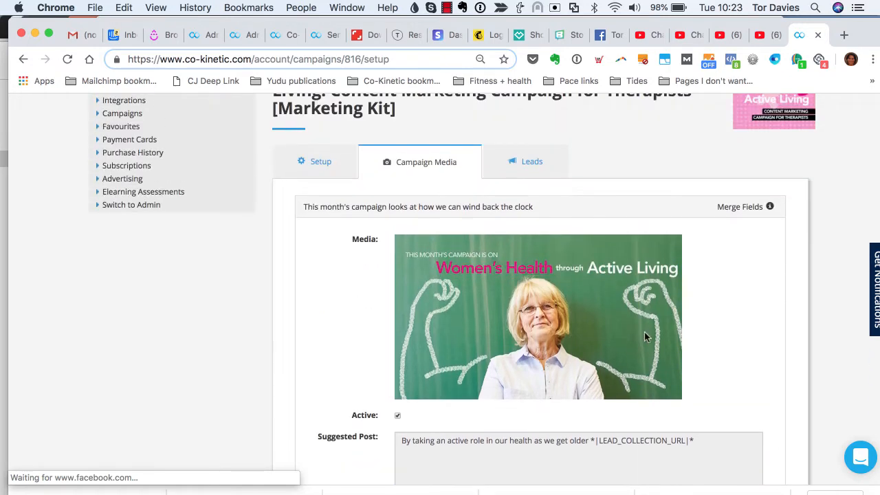
scroll(677, 331, "down", 2)
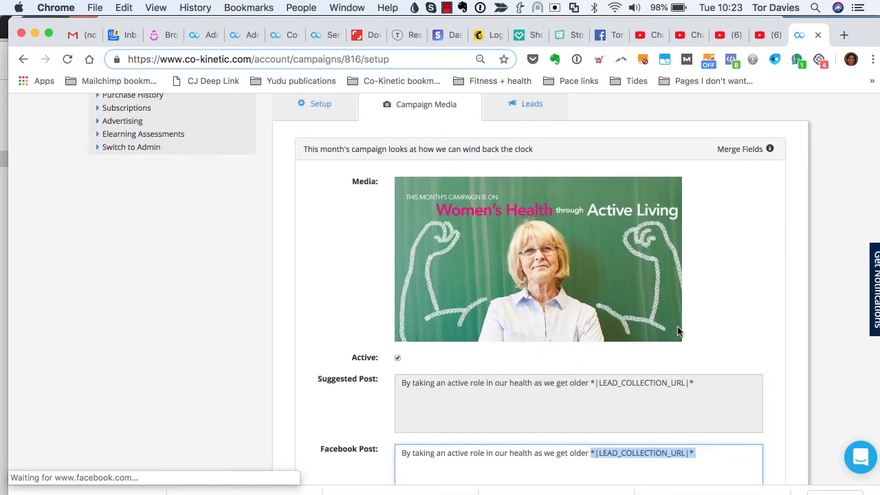
left_click(771, 150)
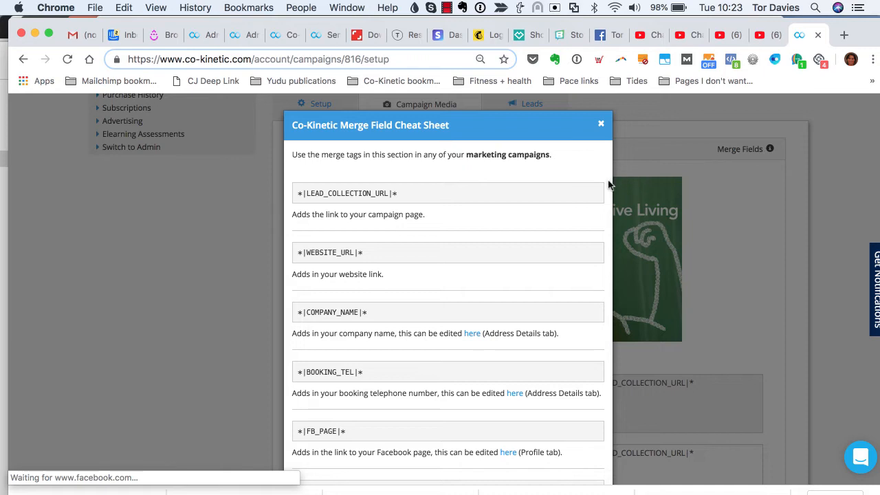
- Review the WEBSITE_URL, BOOKING_TEL and FB_PAGE merge tags in the cheat sheet
scroll(561, 214, "down", 3)
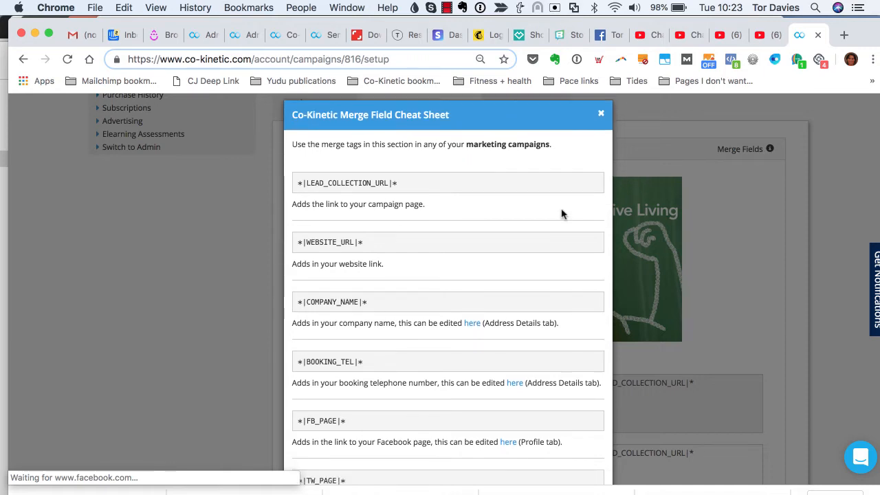
scroll(561, 214, "down", 2)
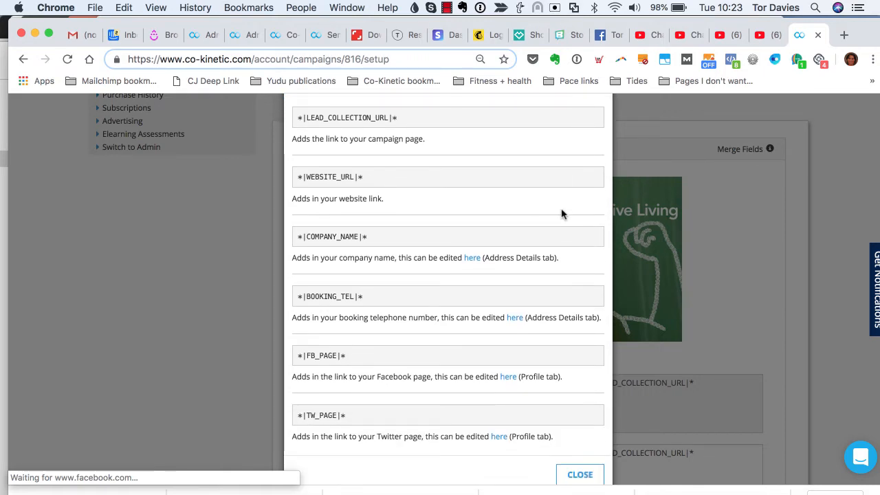
scroll(561, 214, "up", 2)
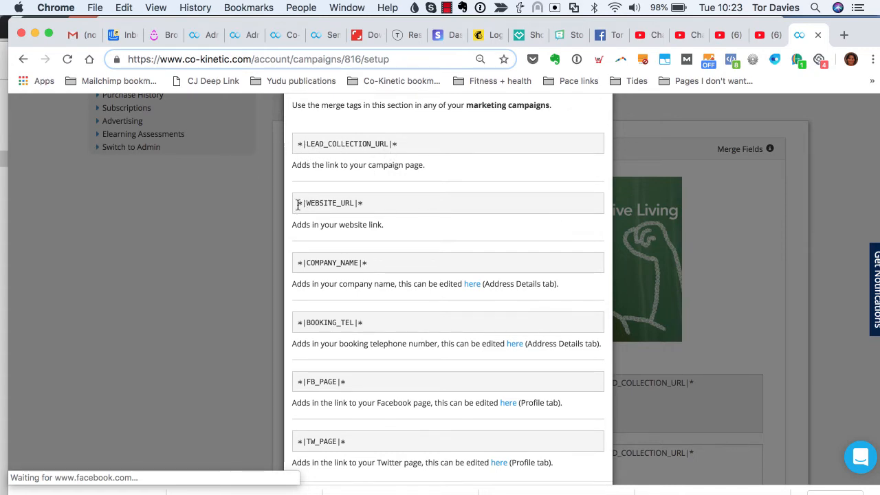
left_click_drag(298, 204, 379, 208)
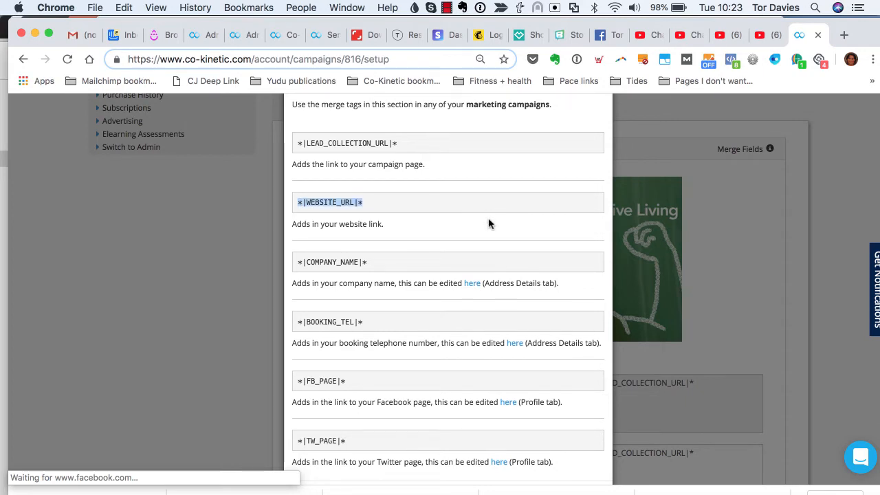
scroll(489, 223, "down", 2)
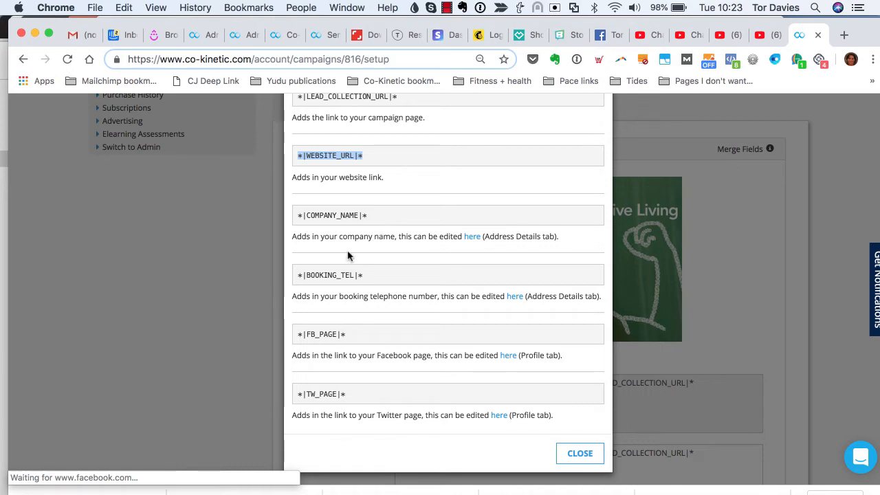
left_click_drag(294, 280, 368, 282)
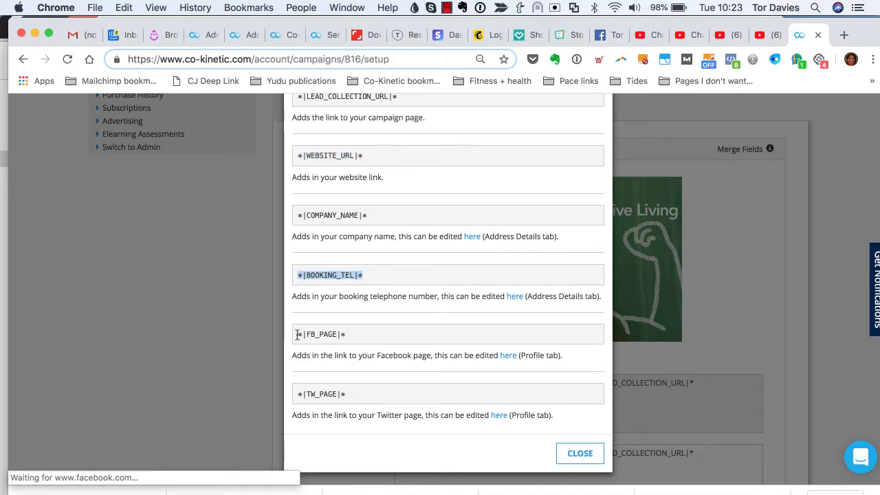
left_click_drag(295, 333, 346, 337)
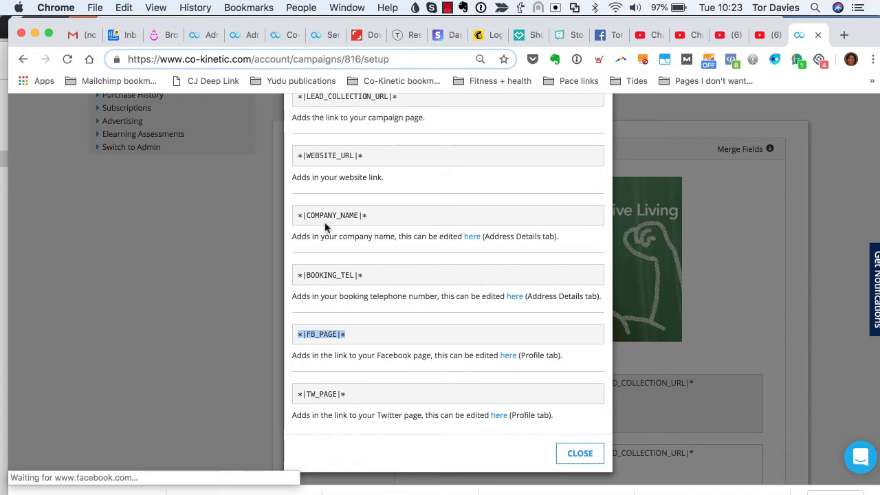
scroll(315, 232, "up", 1)
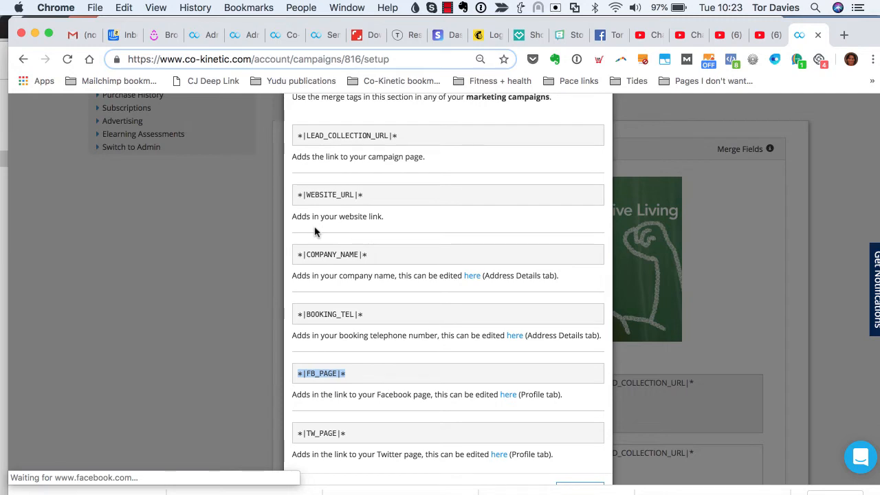
left_click(367, 199)
triple_click(289, 199)
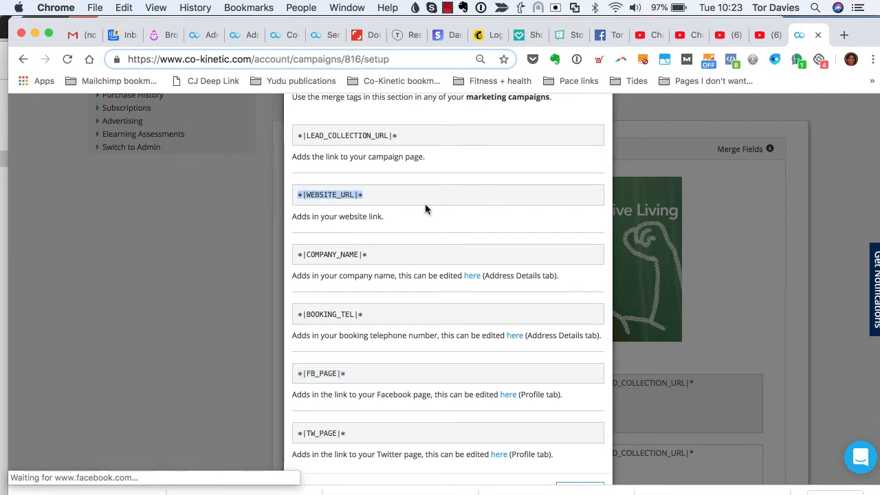
- Close the cheat sheet and scroll down to the stress incontinence post with empty Facebook fields
scroll(436, 271, "up", 2)
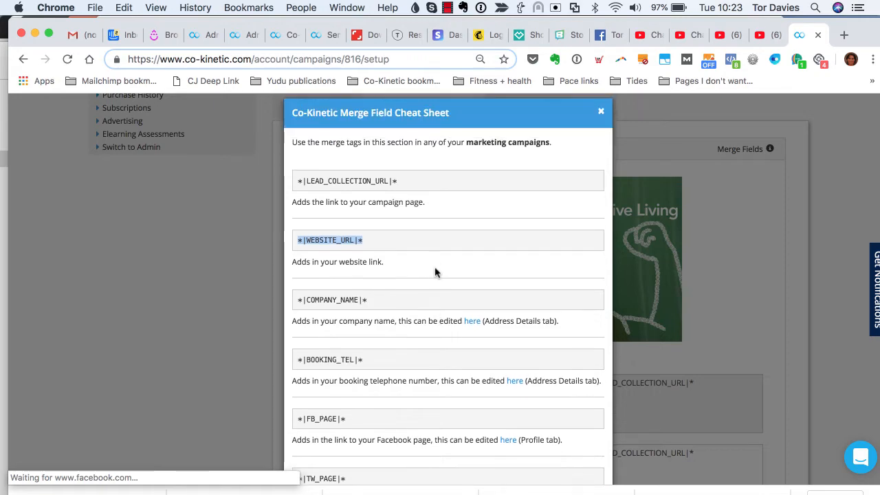
left_click(599, 122)
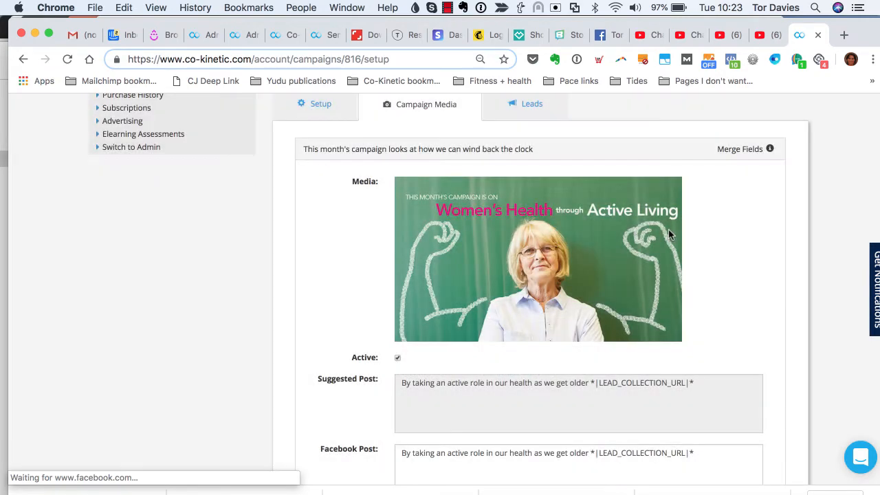
scroll(668, 229, "down", 5)
scroll(668, 229, "down", 12)
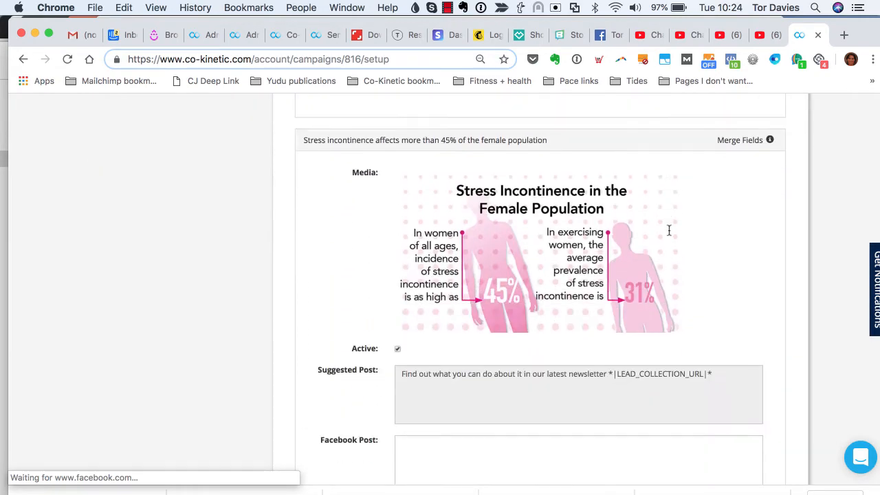
scroll(668, 230, "down", 15)
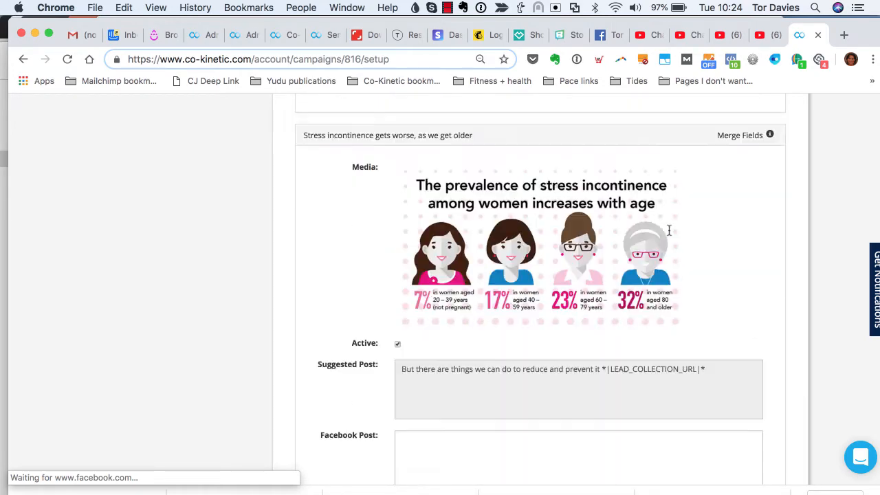